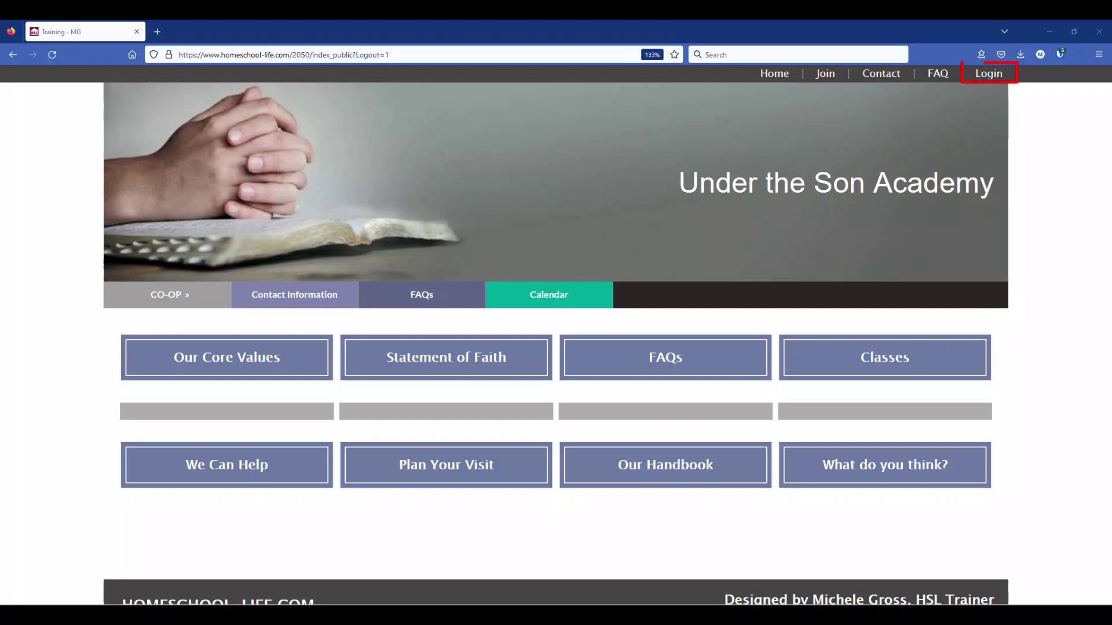
# Step: Begin logging in to the Under the Son Academy site from its public home page
pyautogui.click(986, 79)
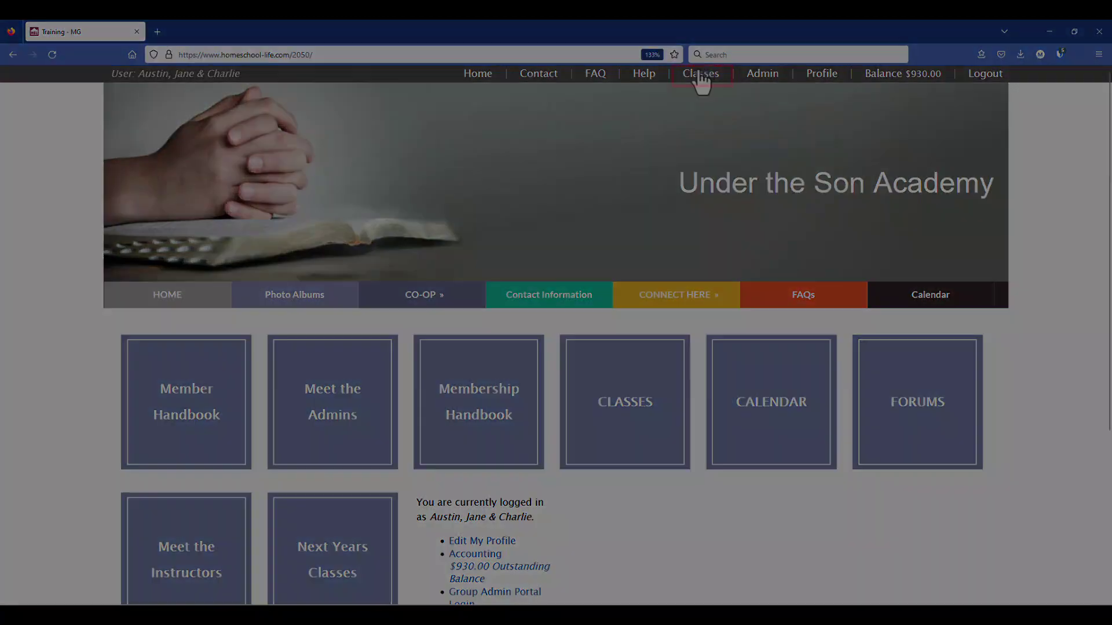
# Step: Open the Classes dashboard showing current classes, past assignments and class communication posts
pyautogui.click(700, 76)
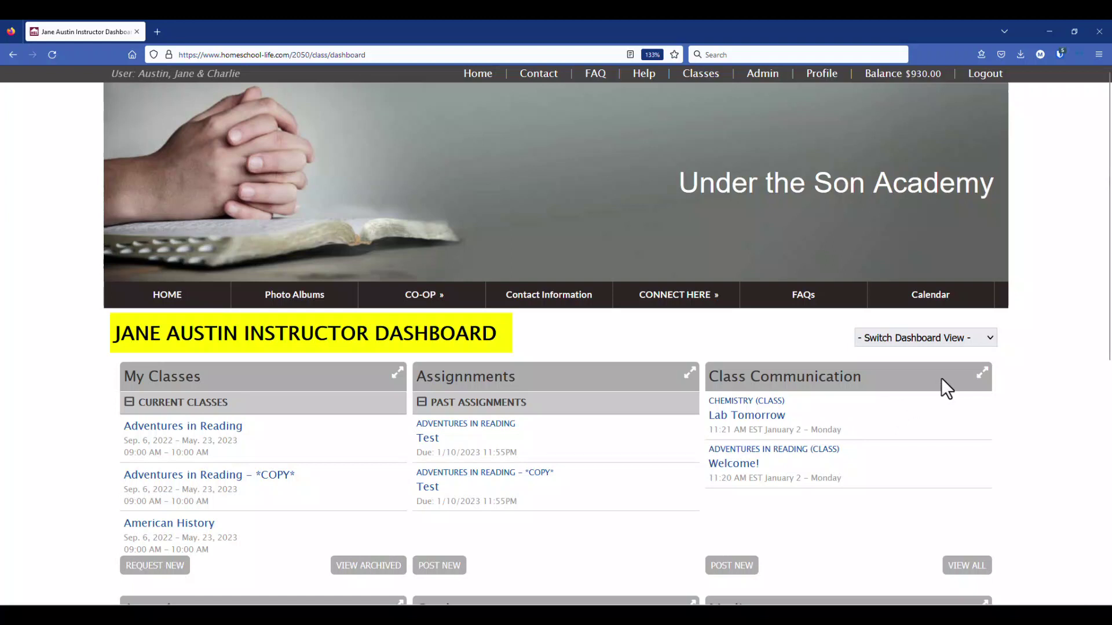
pyautogui.click(991, 338)
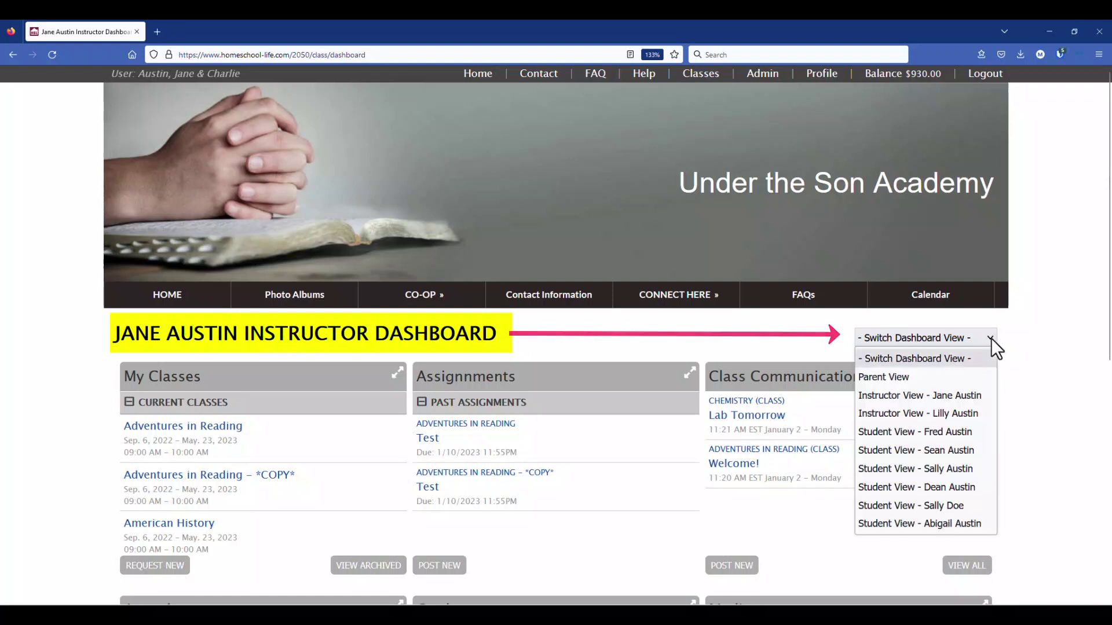
pyautogui.click(997, 336)
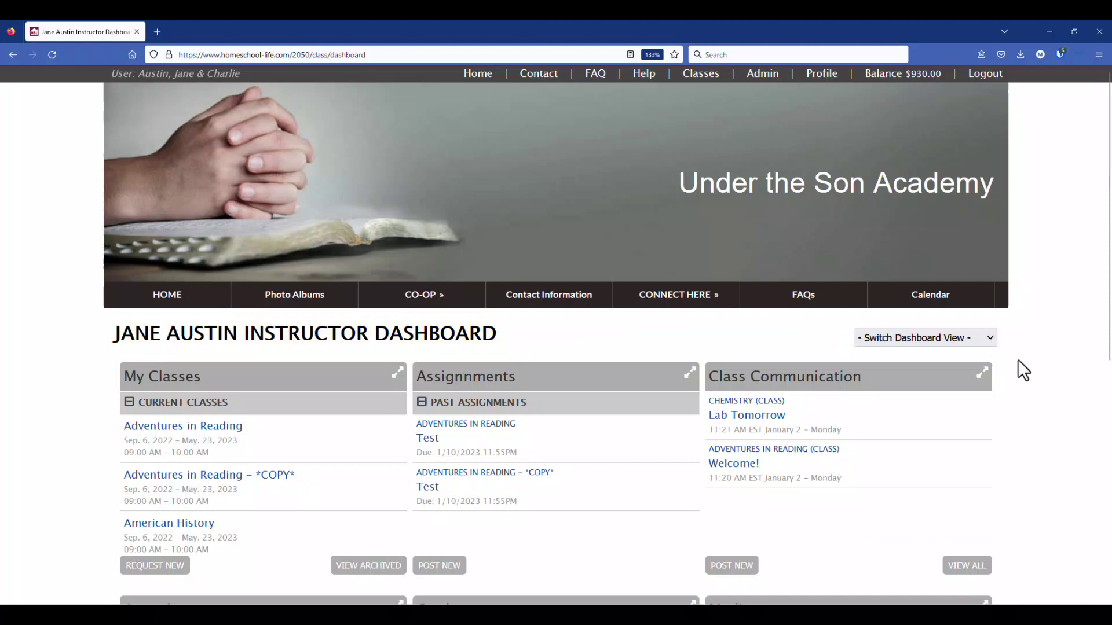
pyautogui.scroll(-3, 1017, 360)
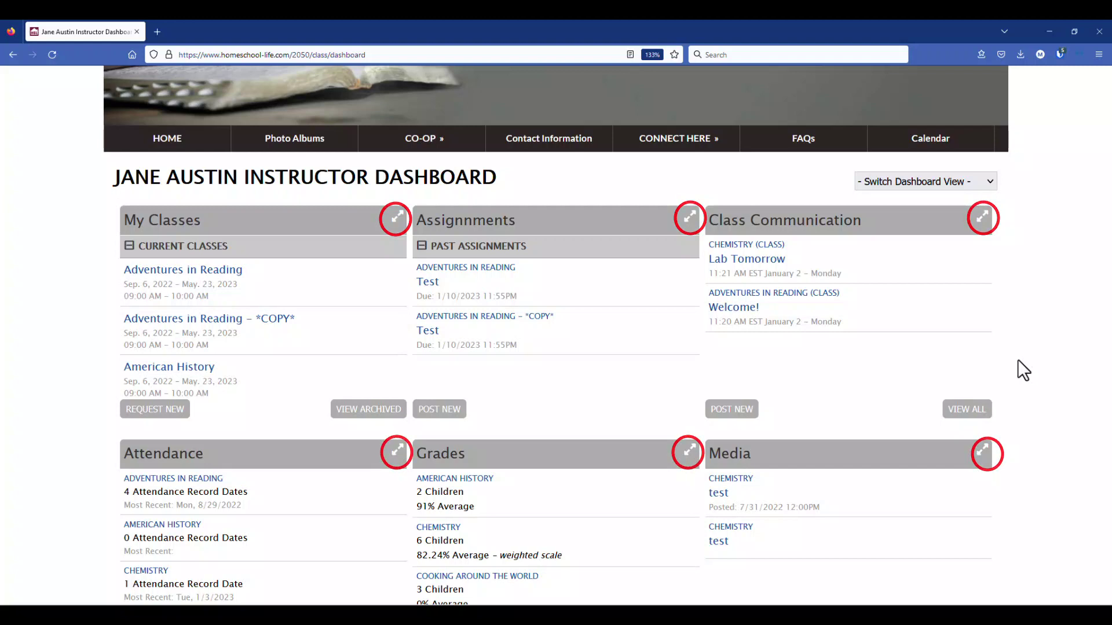
pyautogui.click(397, 218)
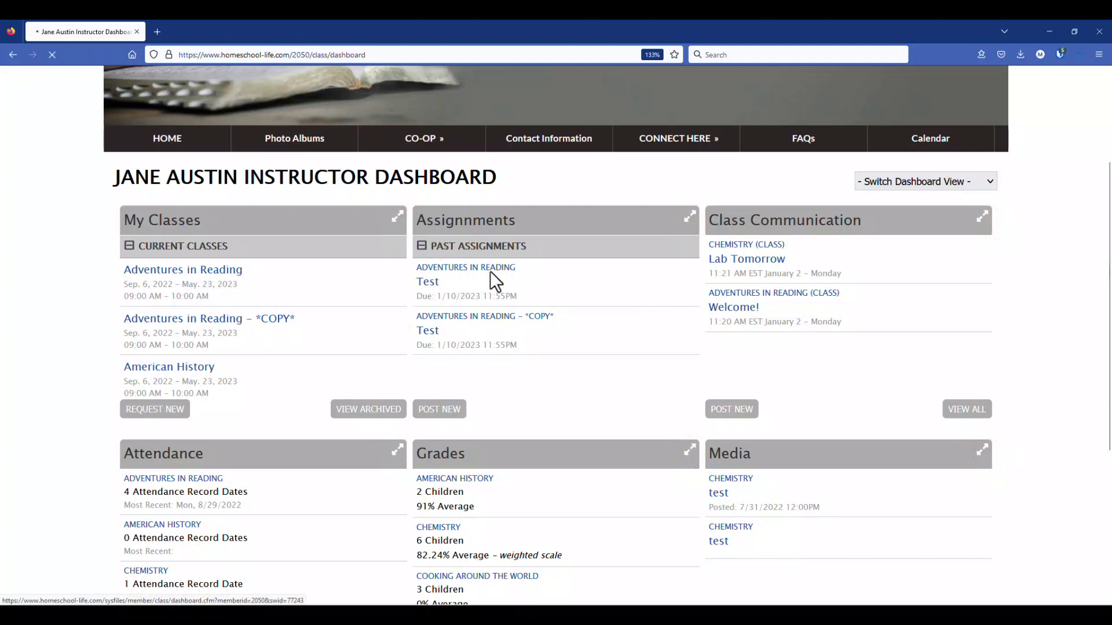
pyautogui.scroll(-3, 770, 380)
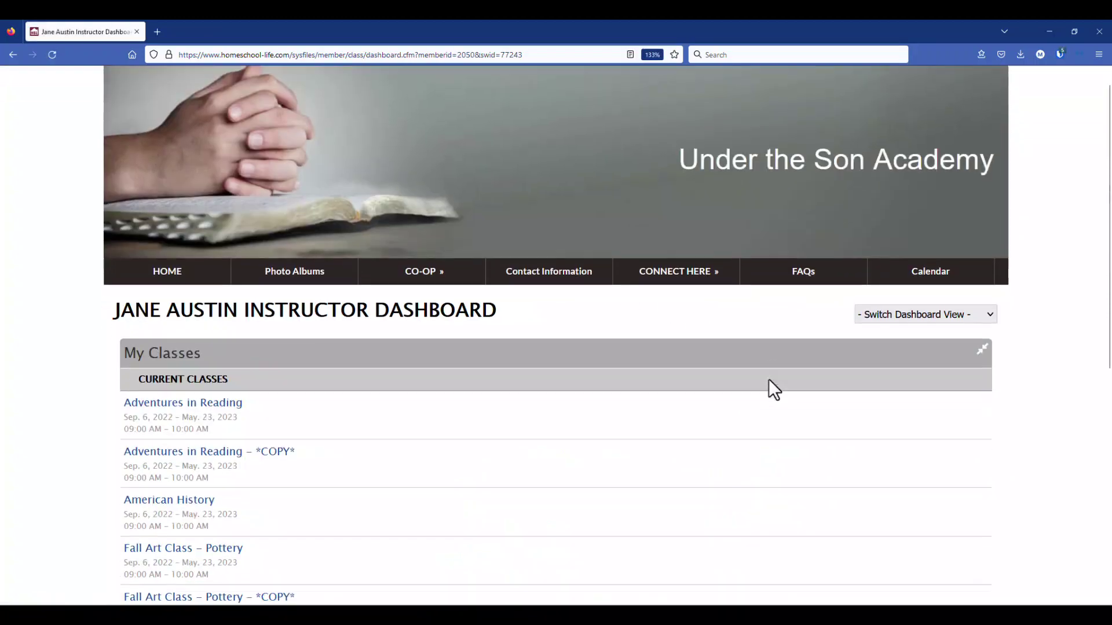
pyautogui.scroll(-2, 769, 380)
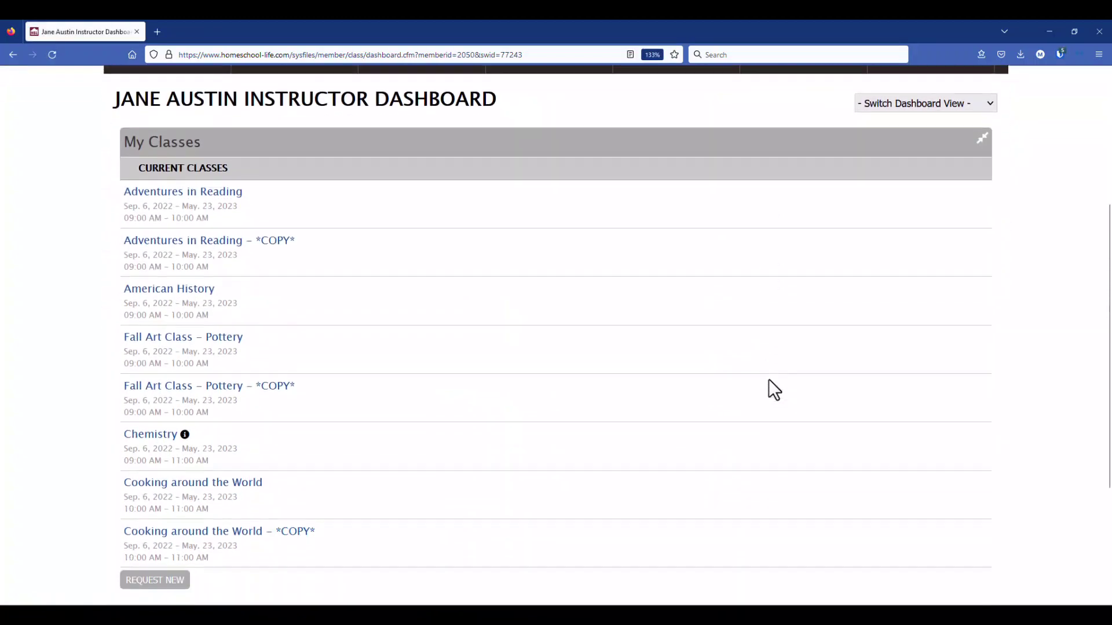
pyautogui.click(12, 53)
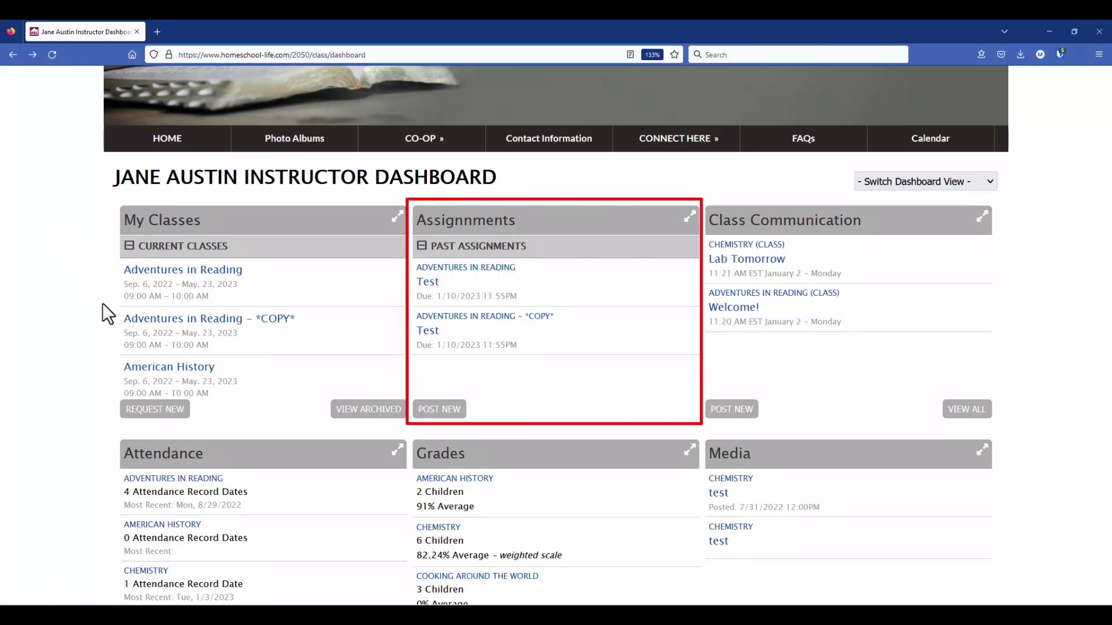
pyautogui.click(453, 273)
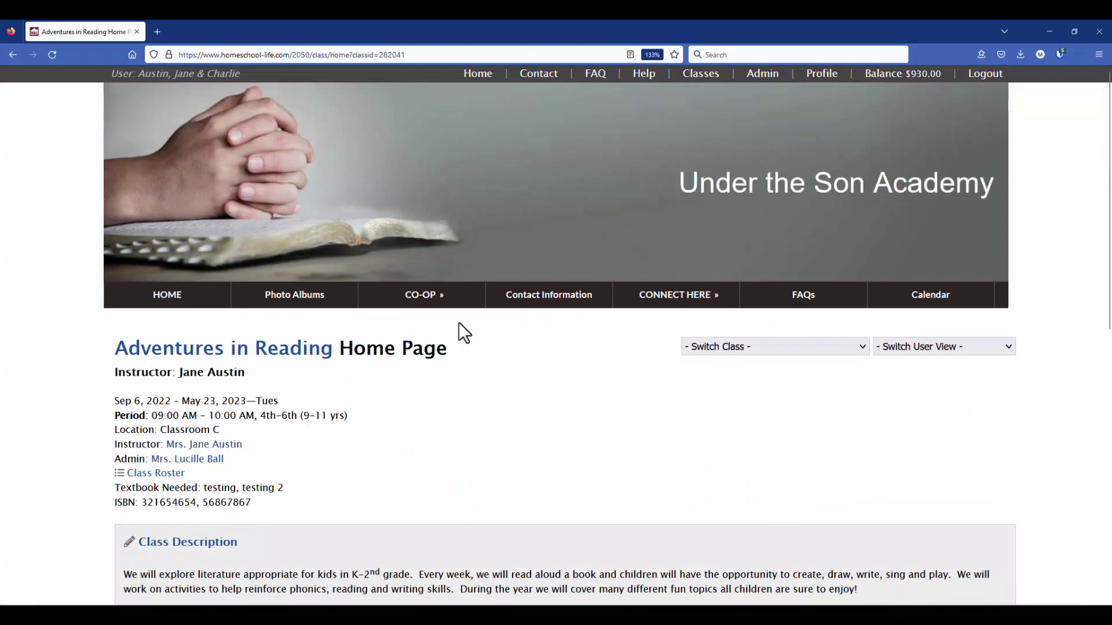
pyautogui.click(11, 55)
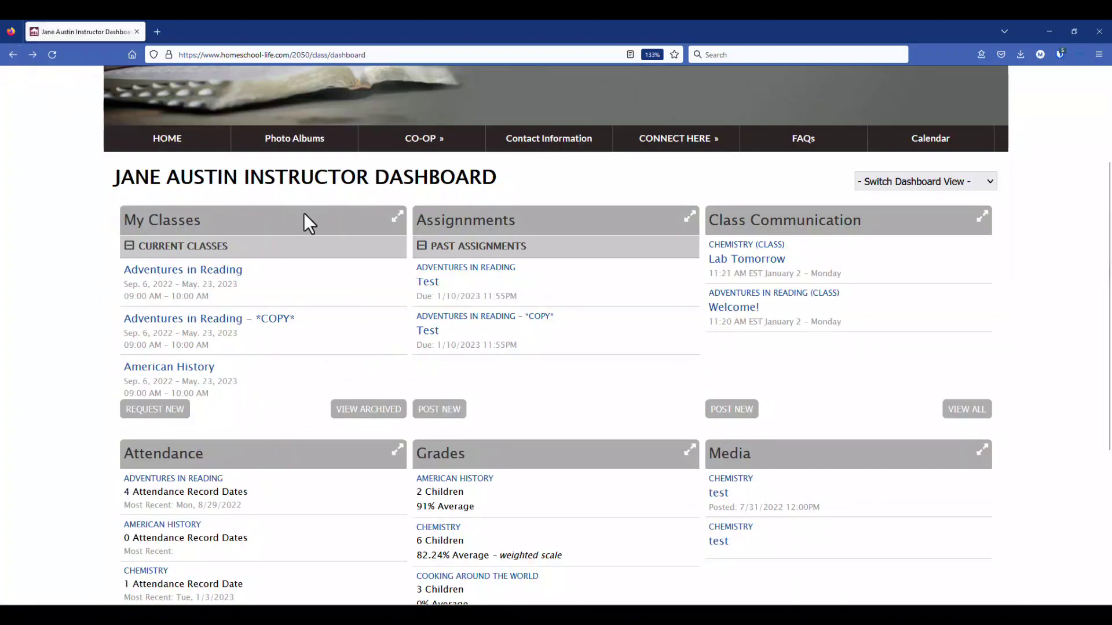
pyautogui.click(428, 283)
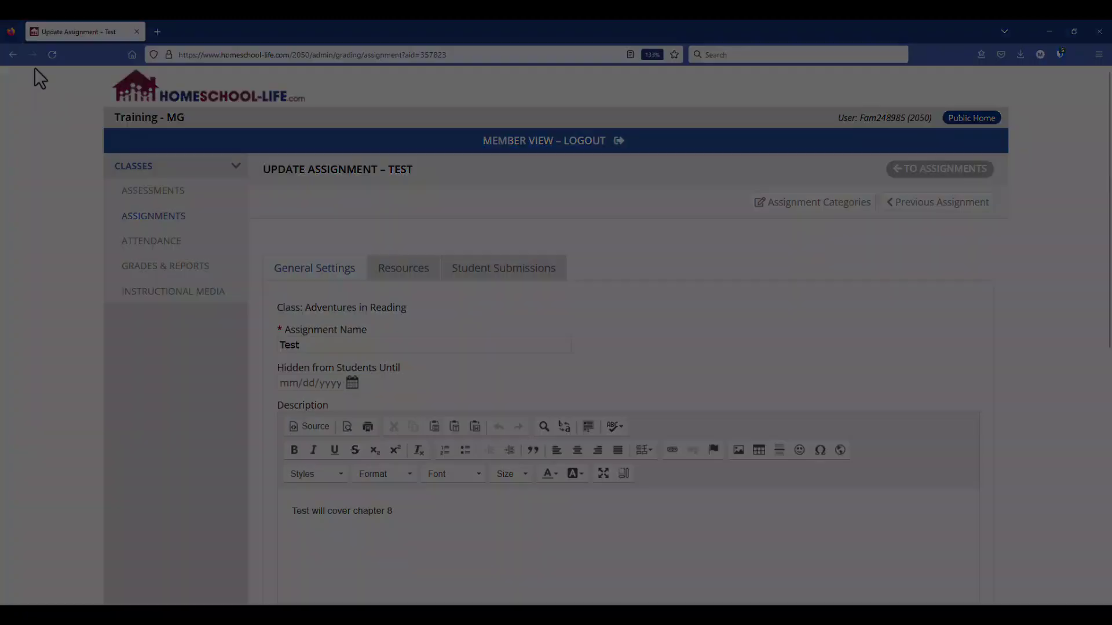
pyautogui.click(13, 55)
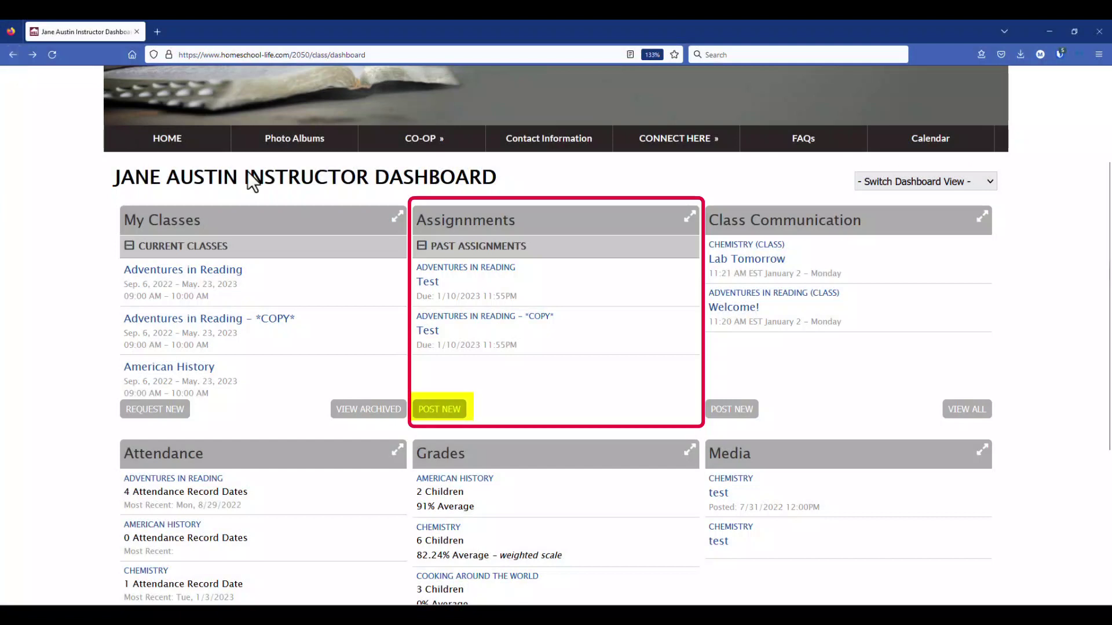
pyautogui.click(438, 410)
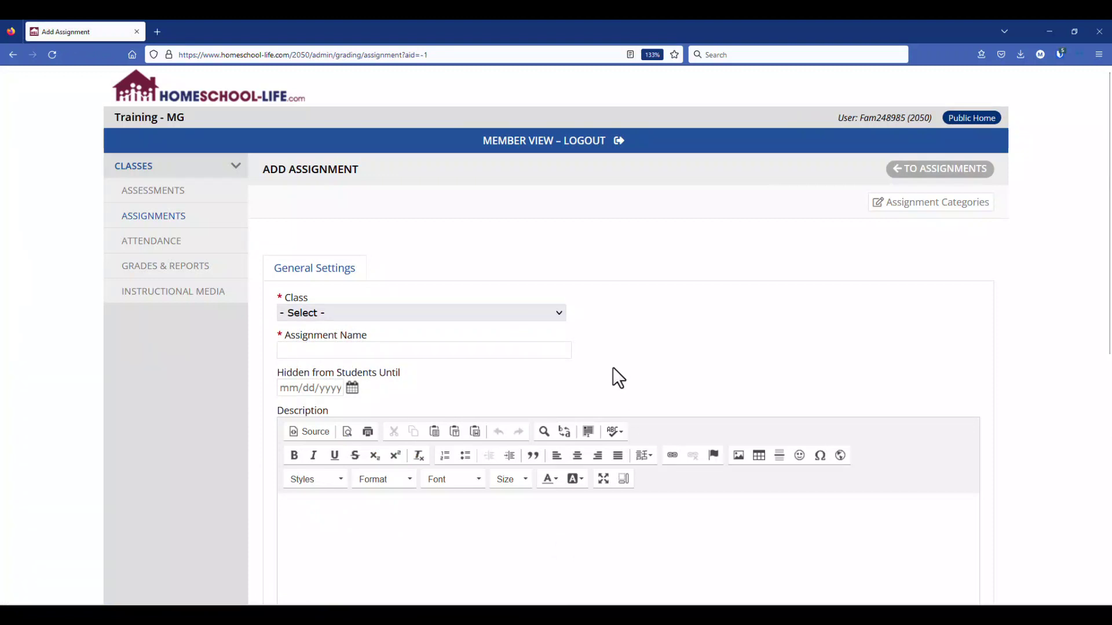
pyautogui.click(558, 312)
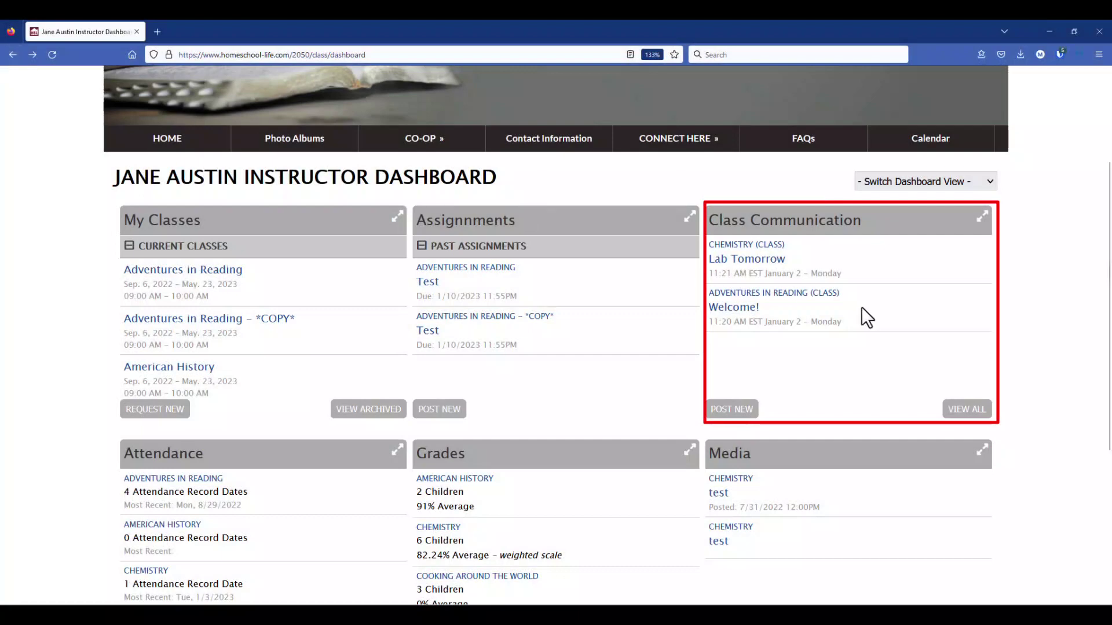
pyautogui.click(739, 249)
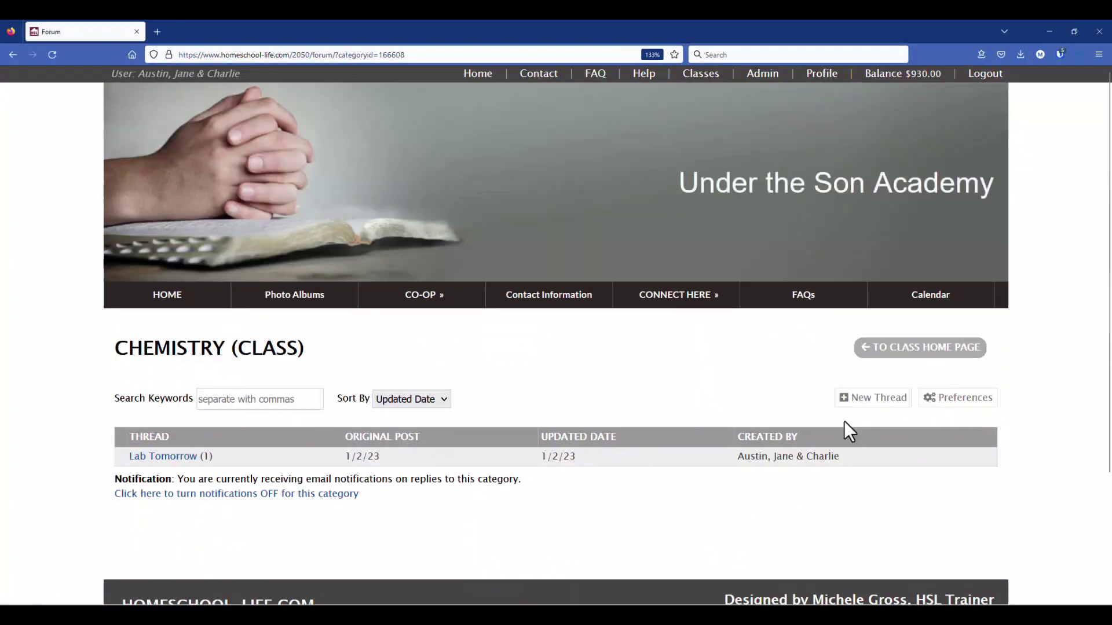
pyautogui.click(12, 54)
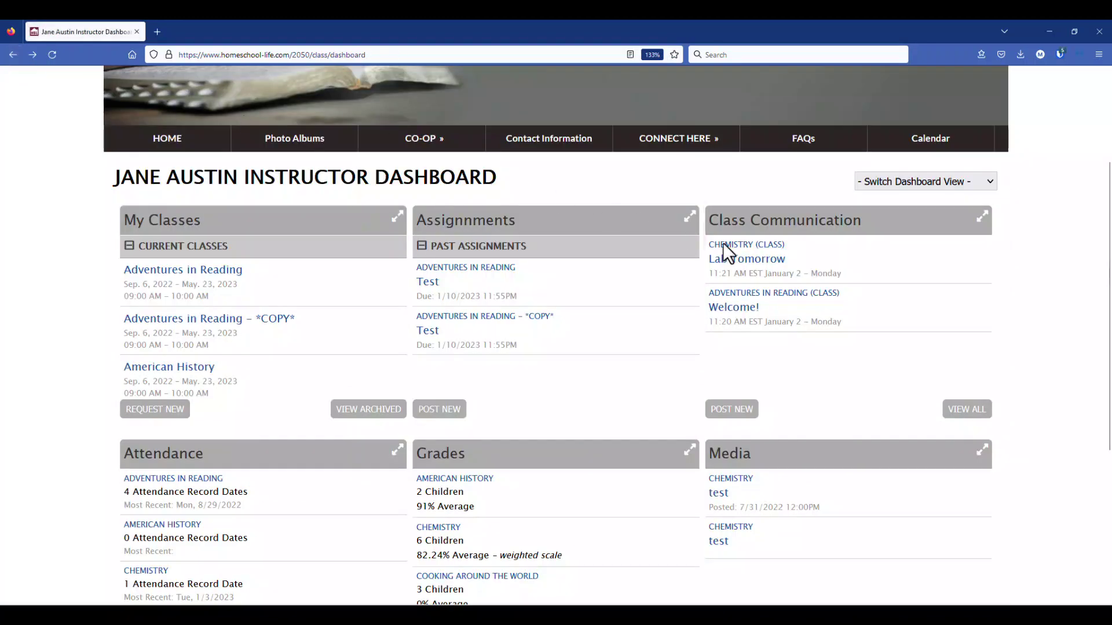
pyautogui.click(743, 268)
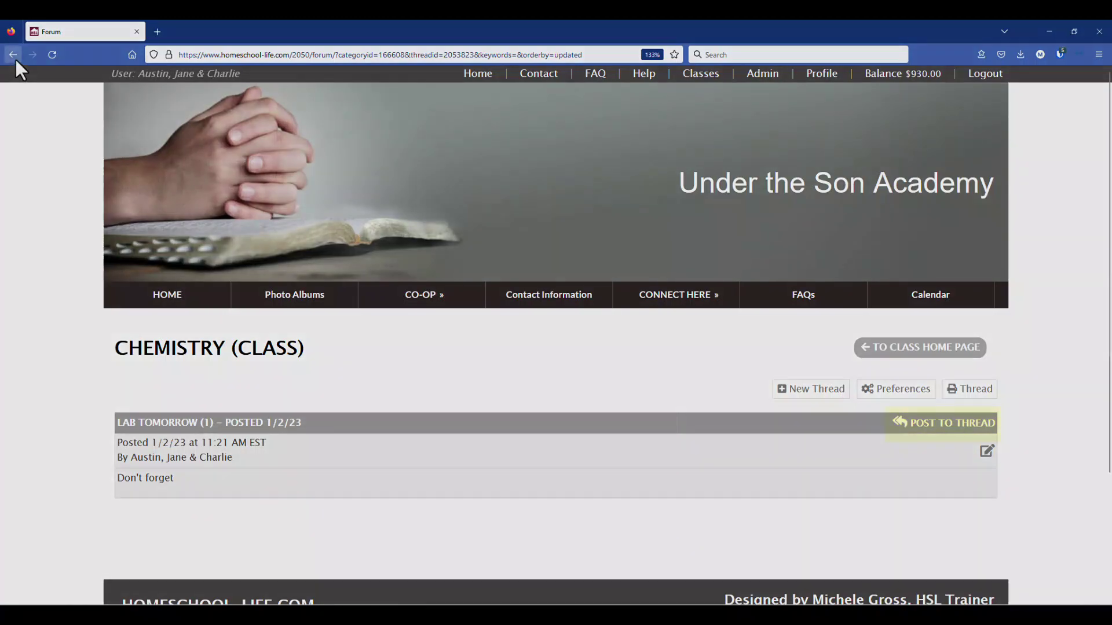
pyautogui.click(16, 59)
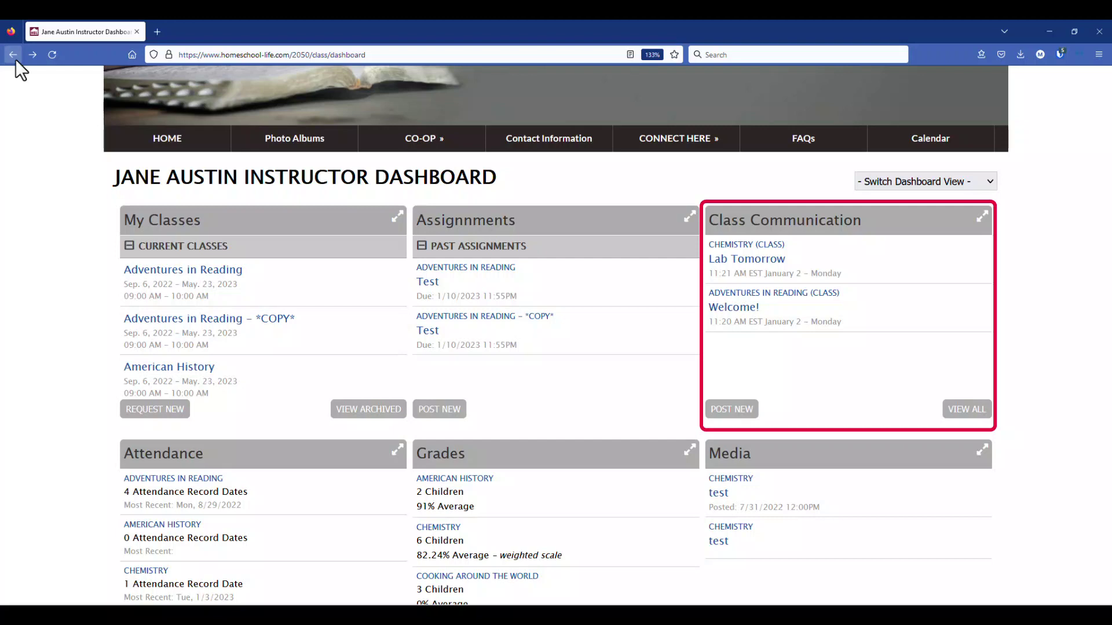
pyautogui.click(740, 416)
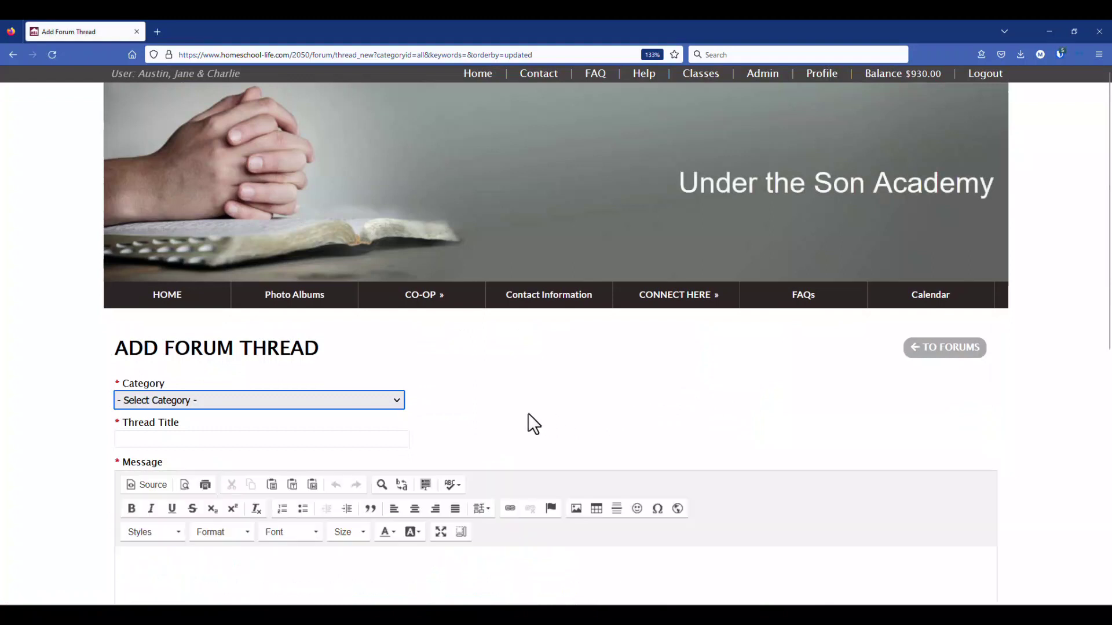
pyautogui.click(396, 401)
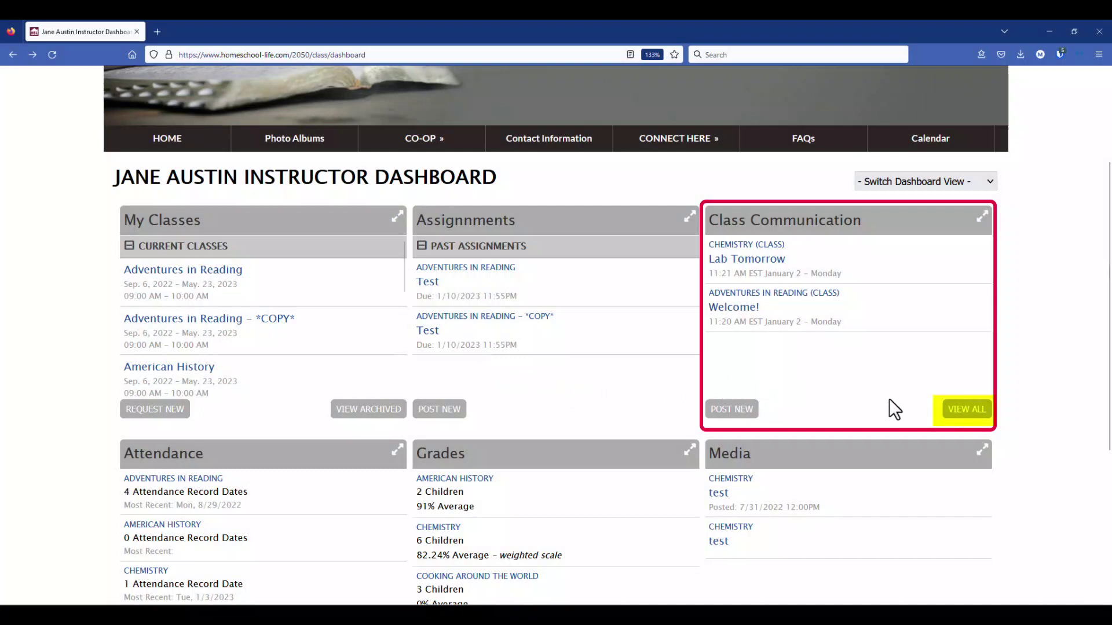
pyautogui.click(968, 421)
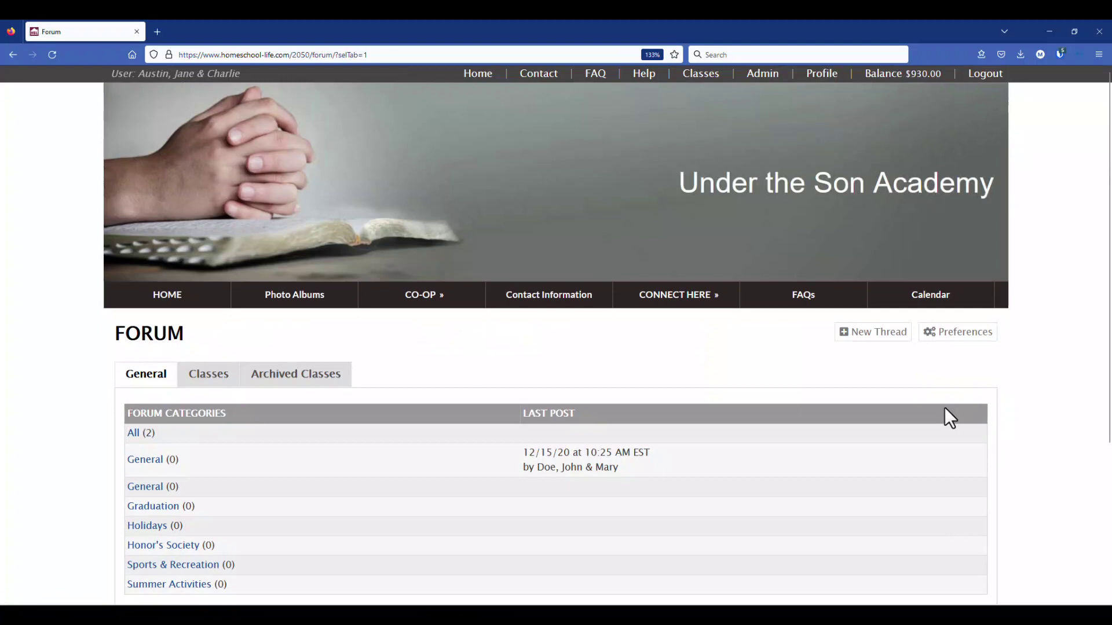
pyautogui.scroll(-2, 945, 408)
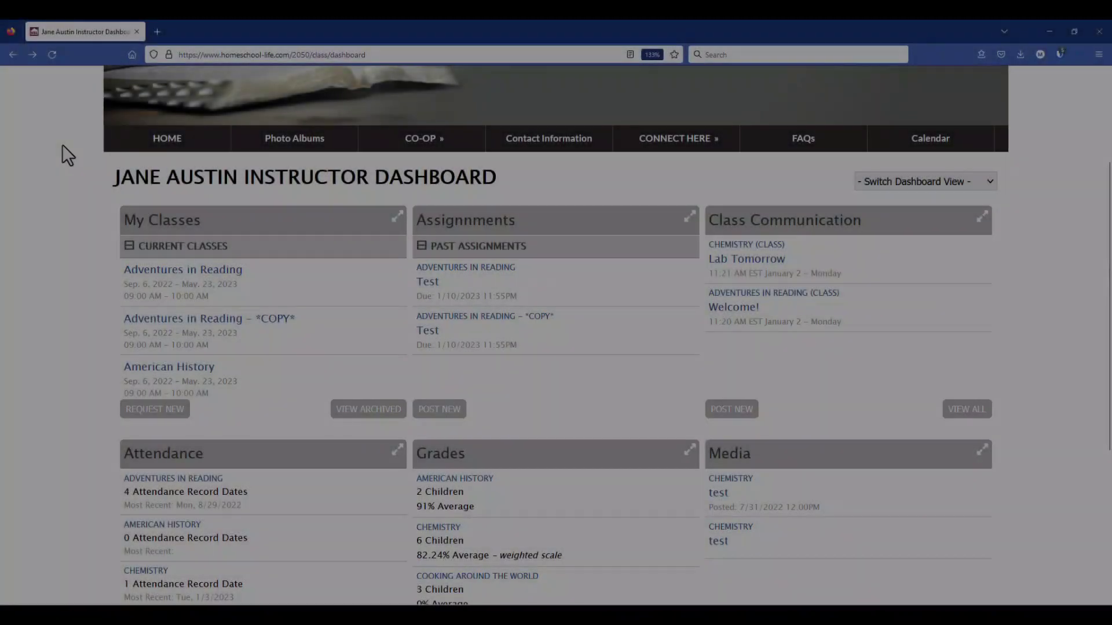
pyautogui.scroll(-3, 82, 242)
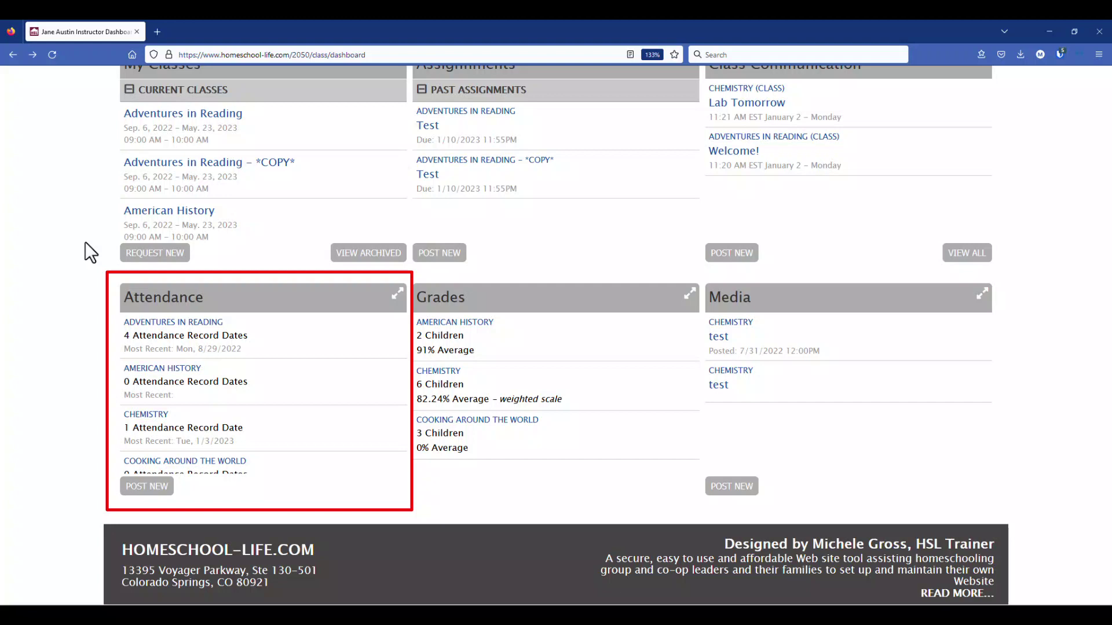
pyautogui.click(161, 323)
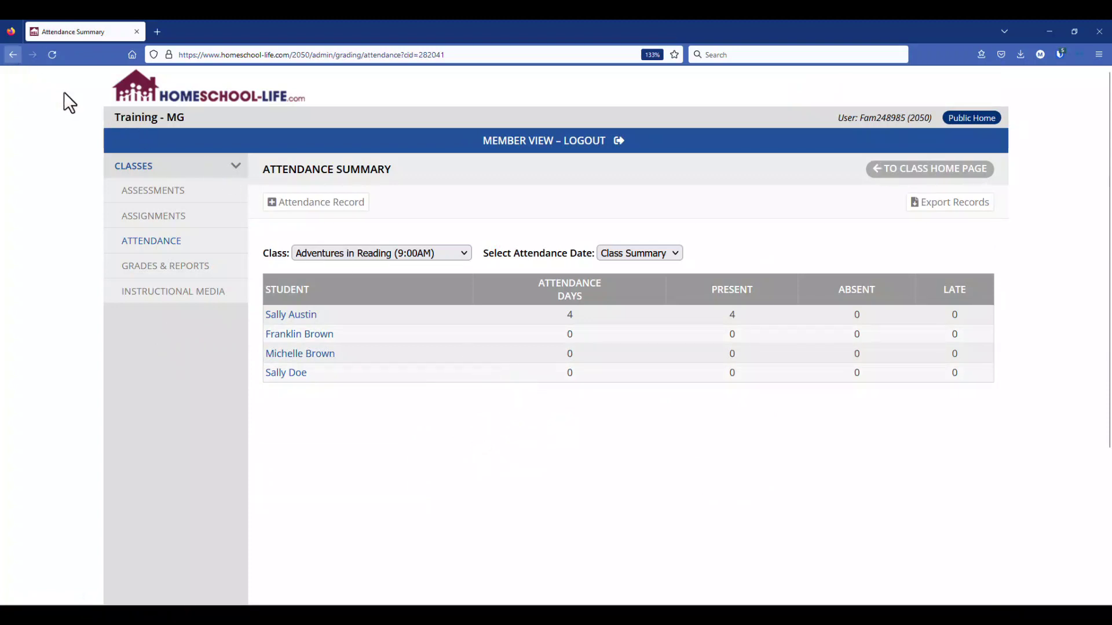
pyautogui.click(463, 254)
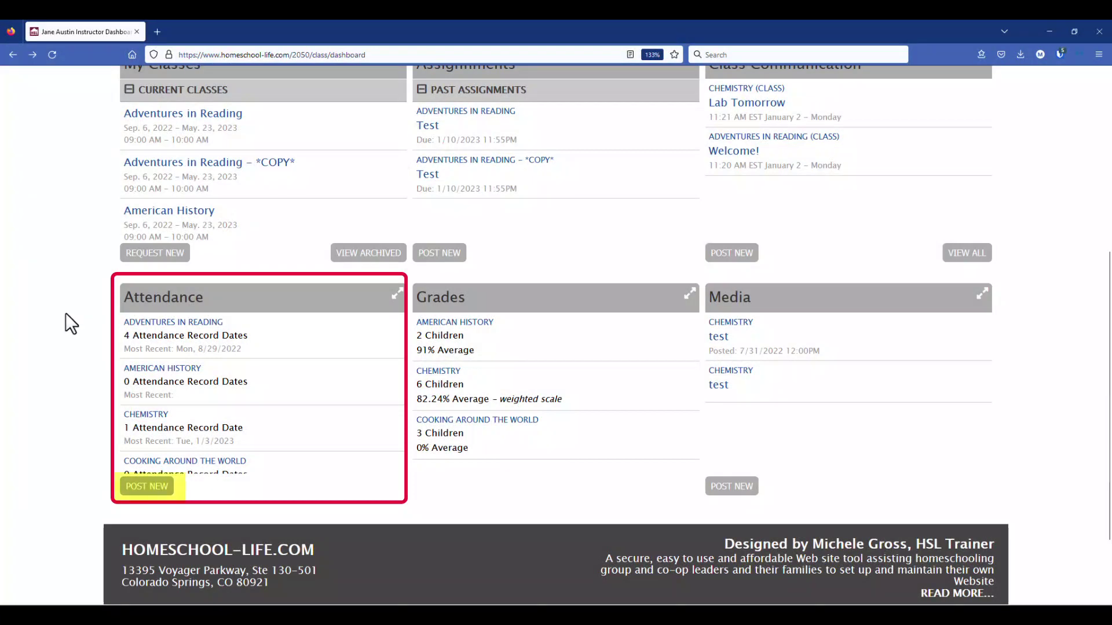
pyautogui.click(145, 489)
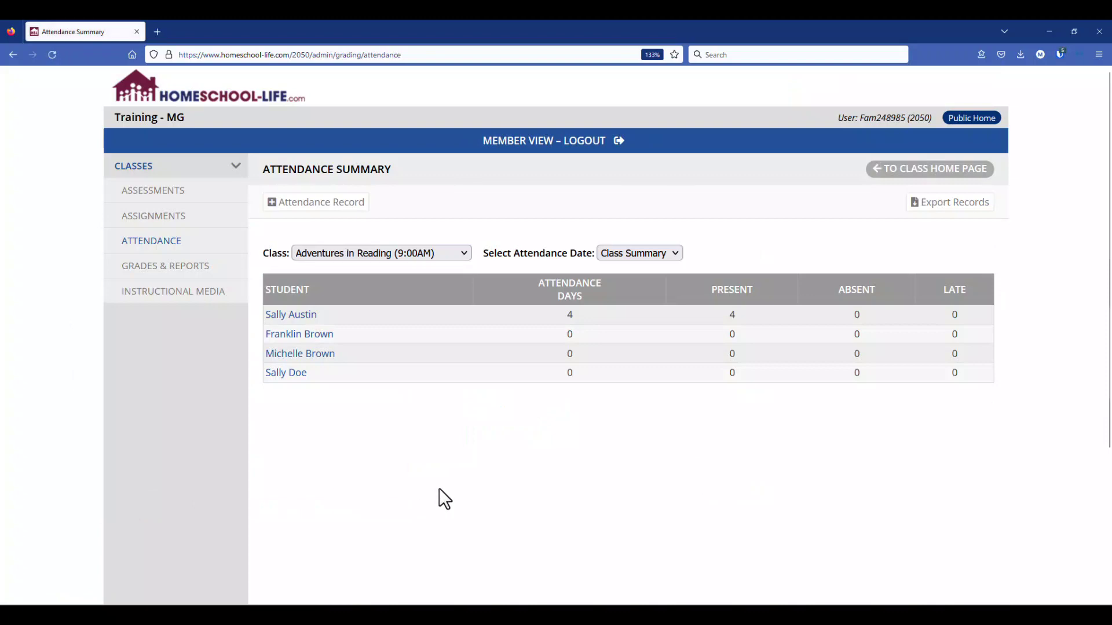
pyautogui.click(465, 254)
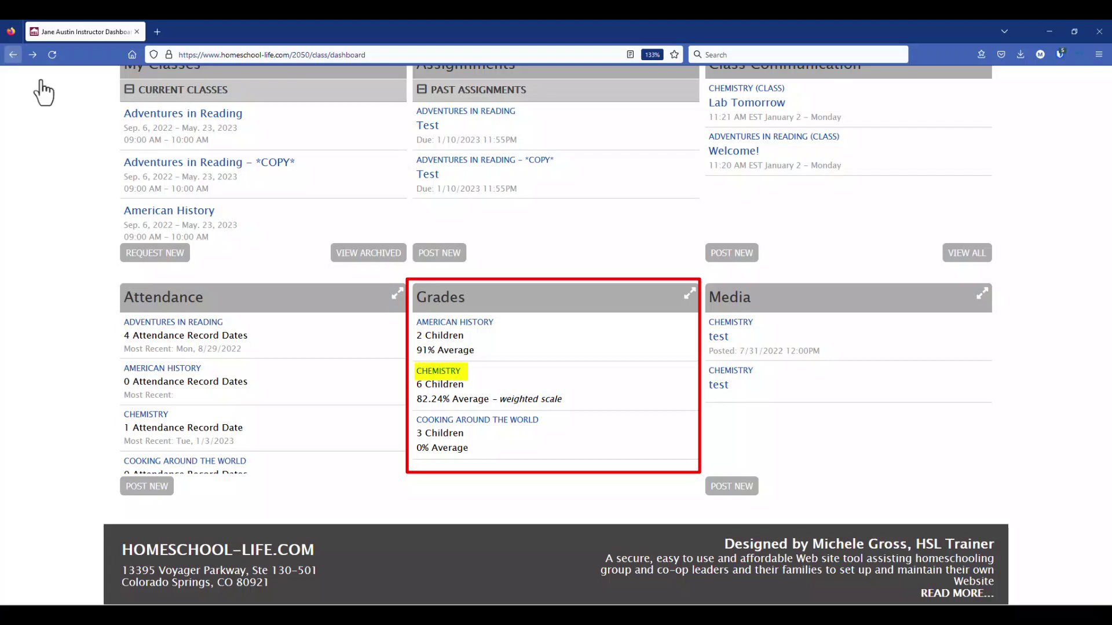
pyautogui.click(447, 373)
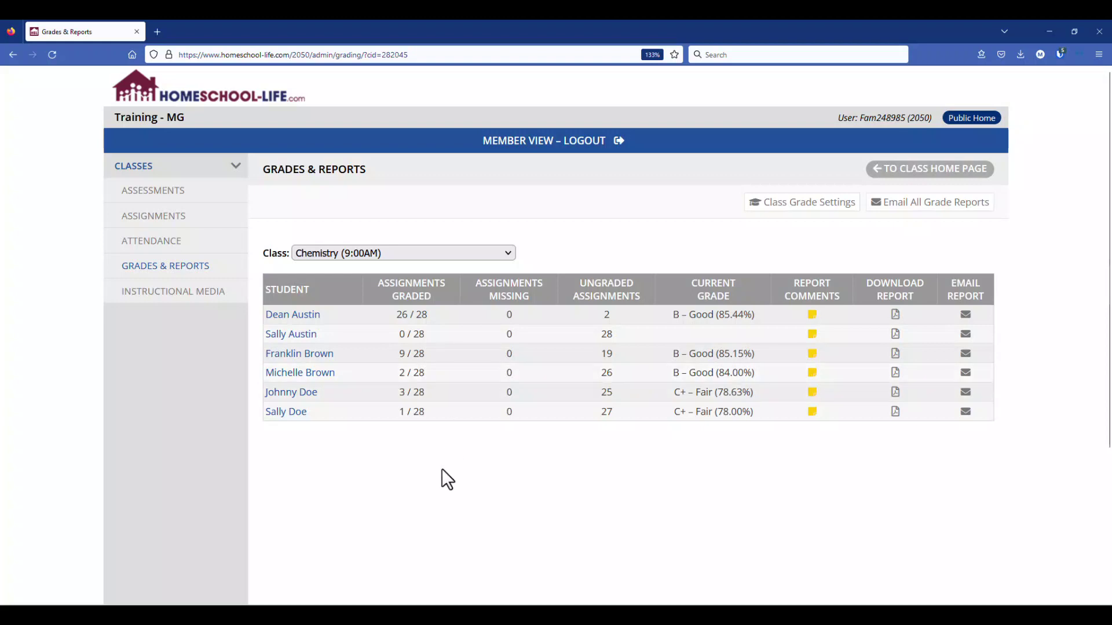
pyautogui.click(293, 318)
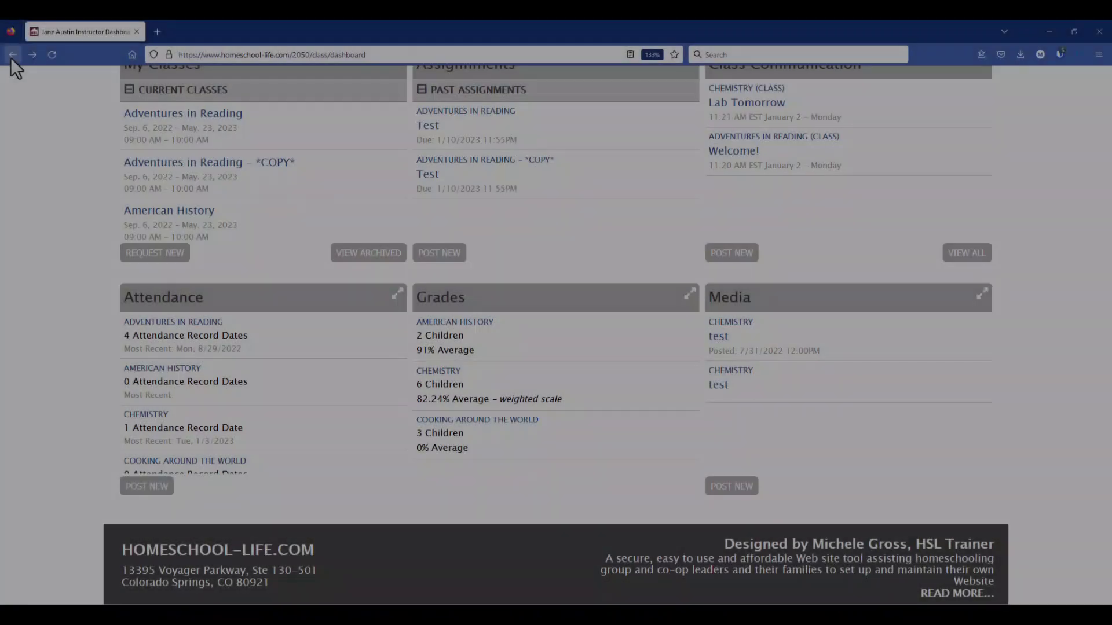
pyautogui.scroll(3, 48, 162)
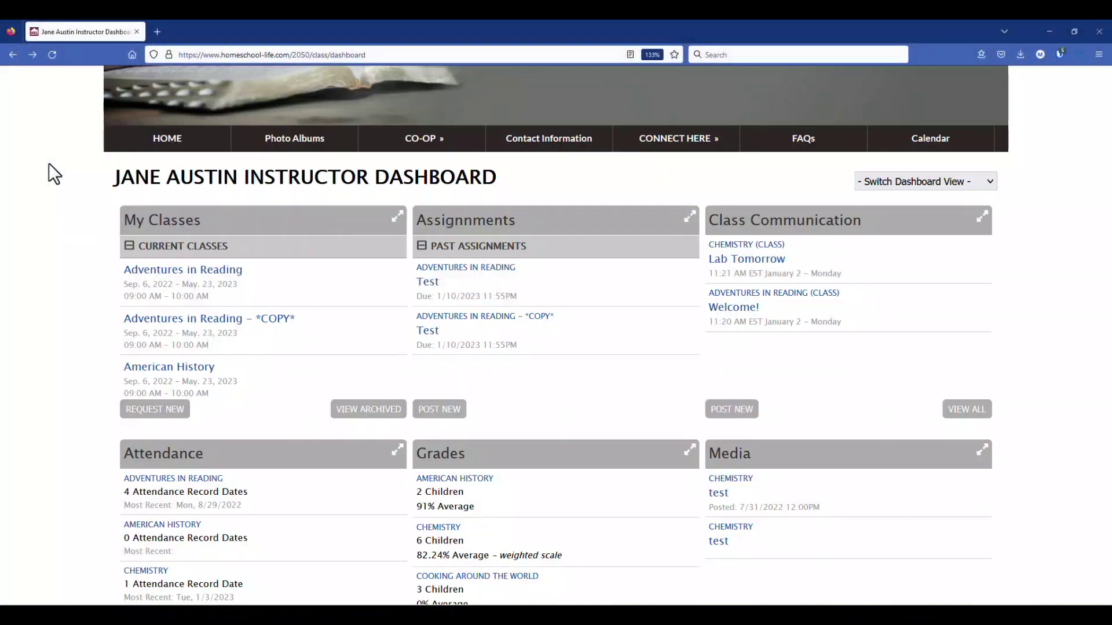